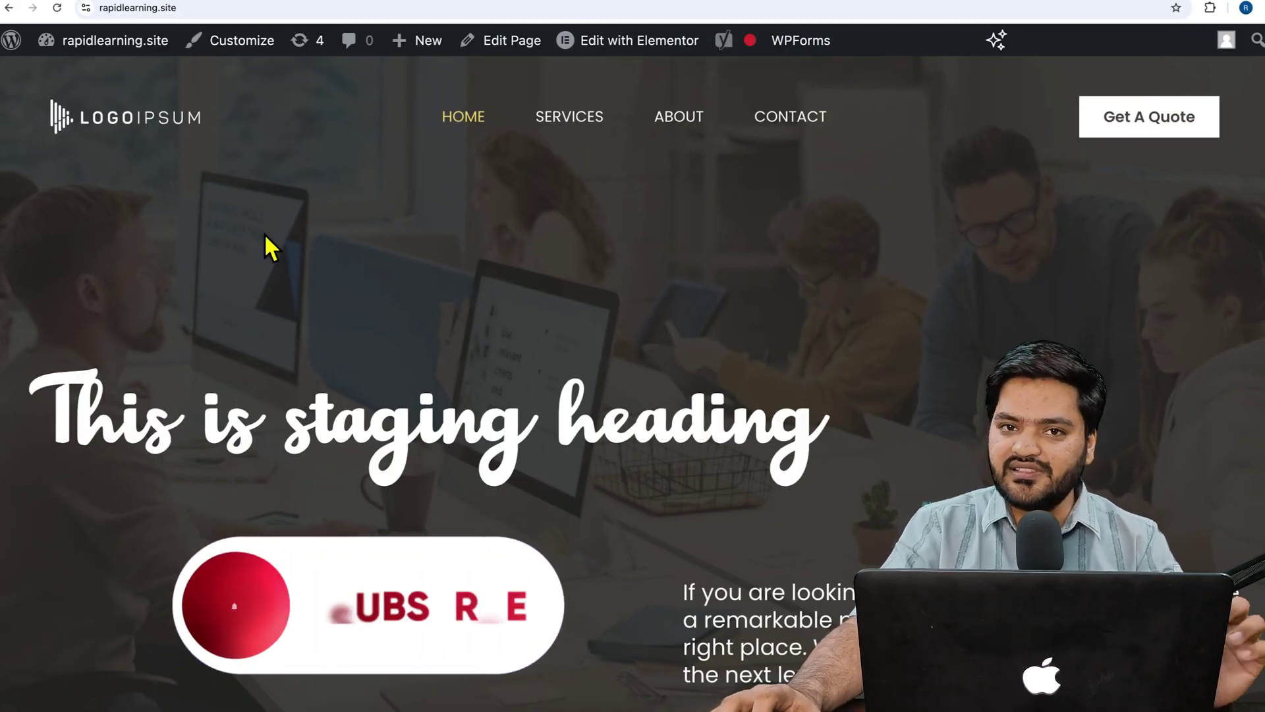
# From the WordPress dashboard, go to the Plugins > Add New Plugin page
pyautogui.click(164, 6)
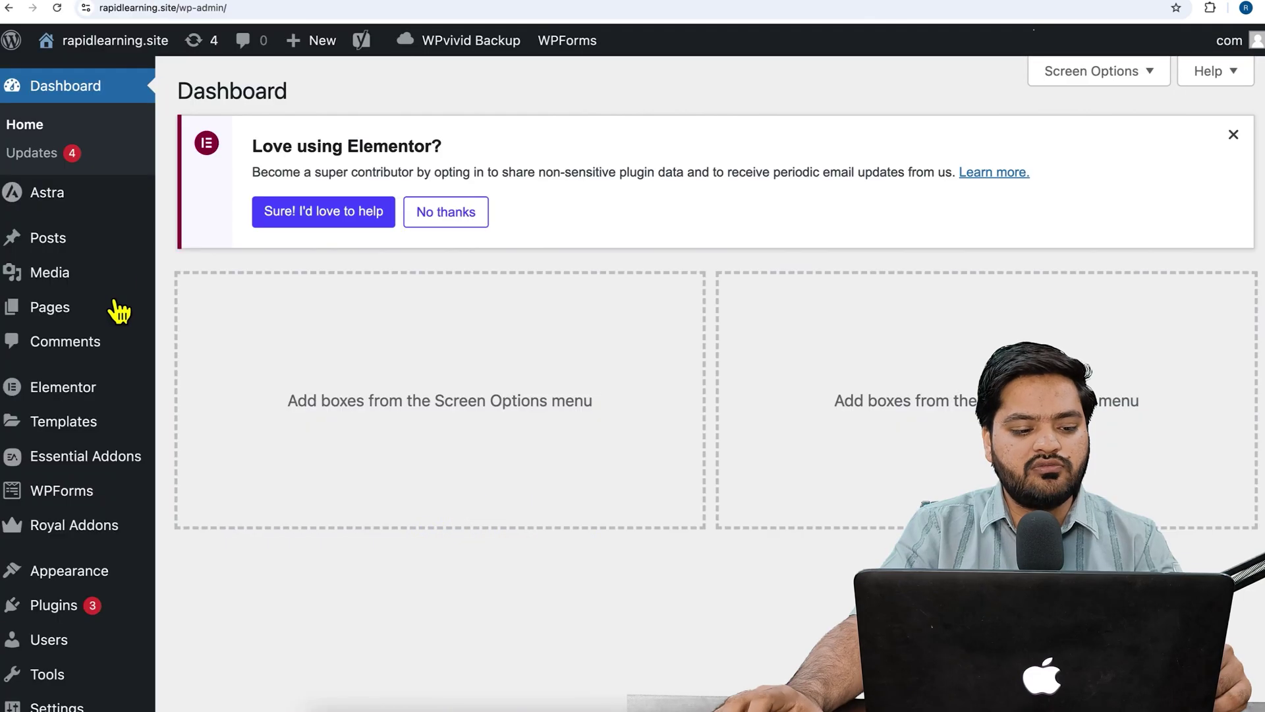
pyautogui.scroll(-5, 119, 311)
pyautogui.moveTo(95, 443)
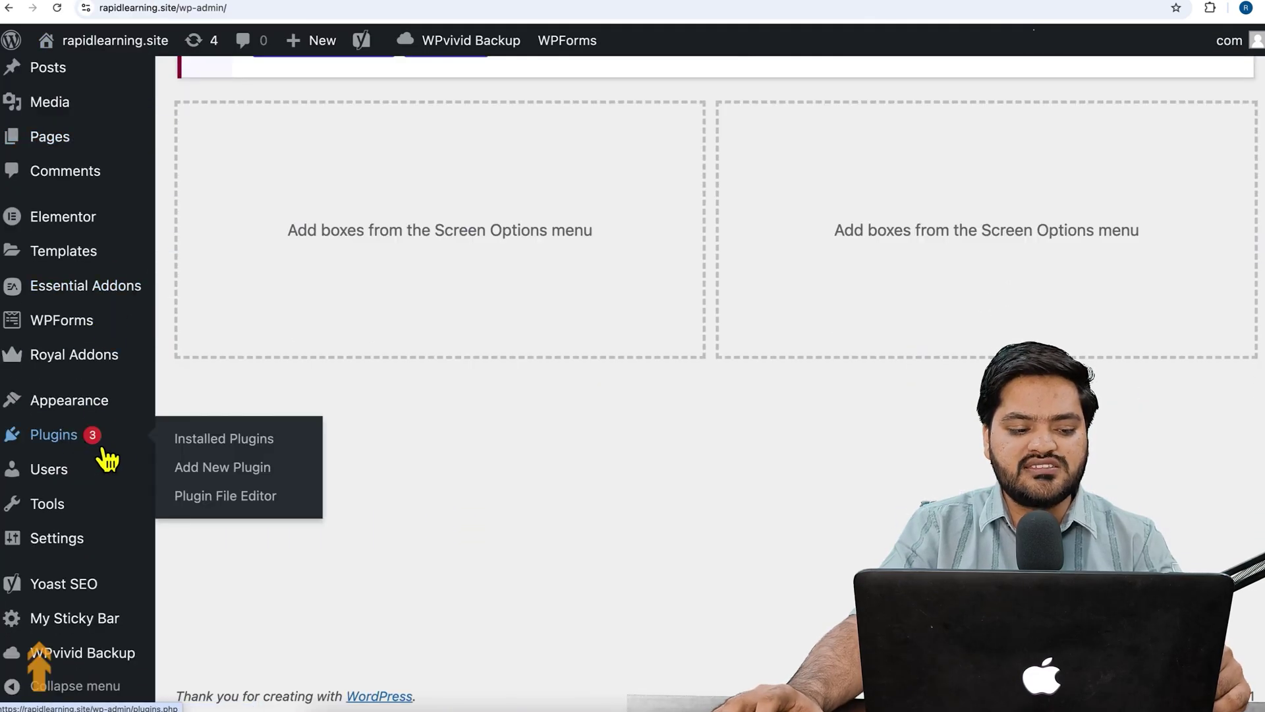
pyautogui.click(230, 470)
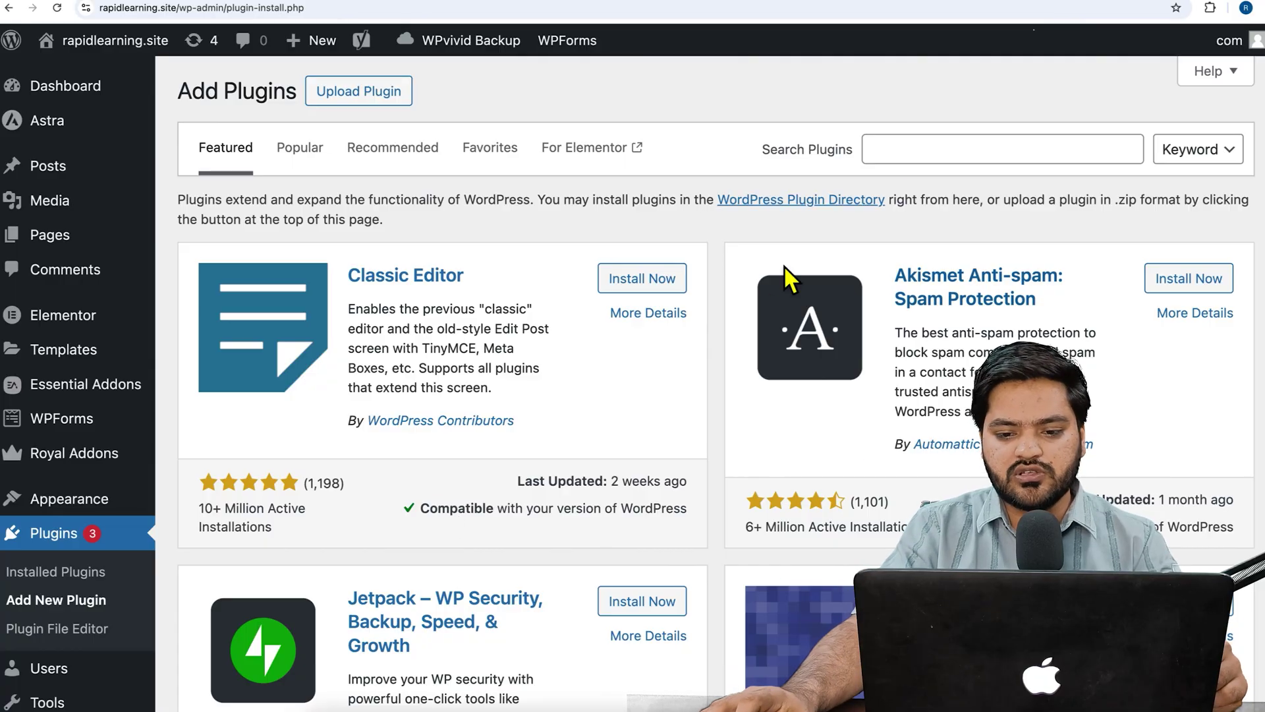
# Search the plugin directory for 'seo' and update Yoast SEO
pyautogui.click(919, 150)
pyautogui.write('seo')
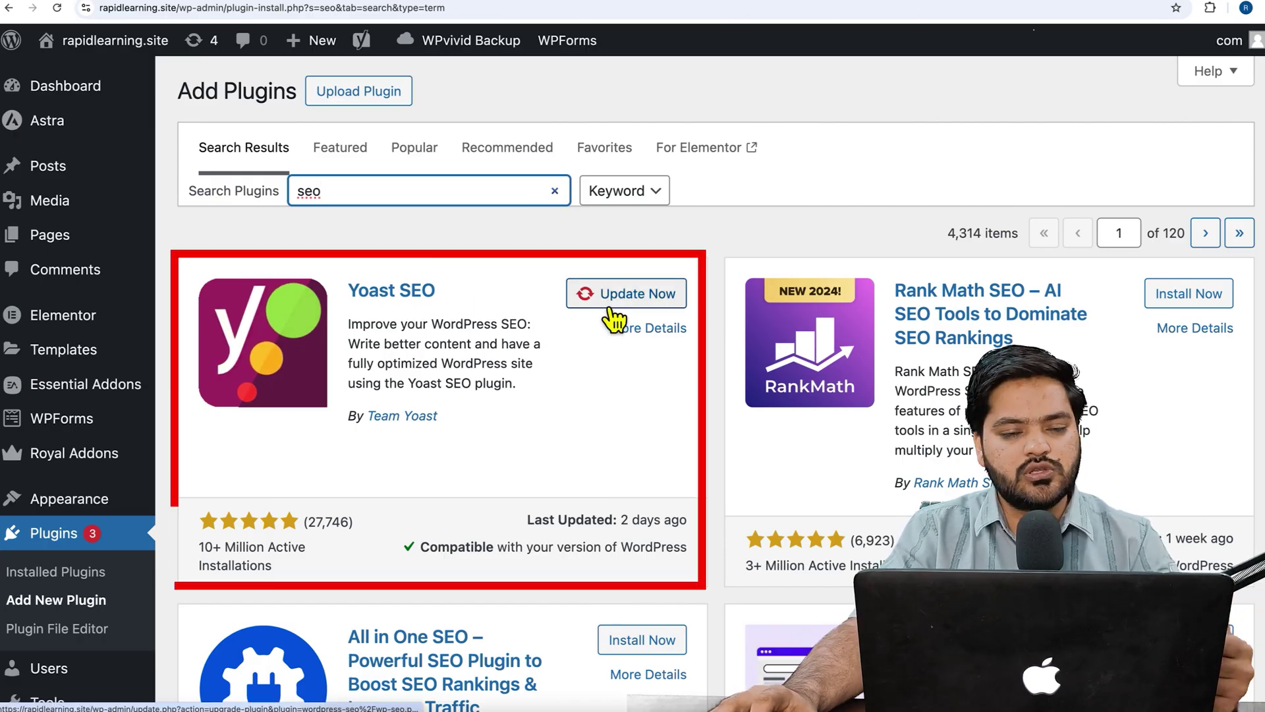
pyautogui.click(649, 305)
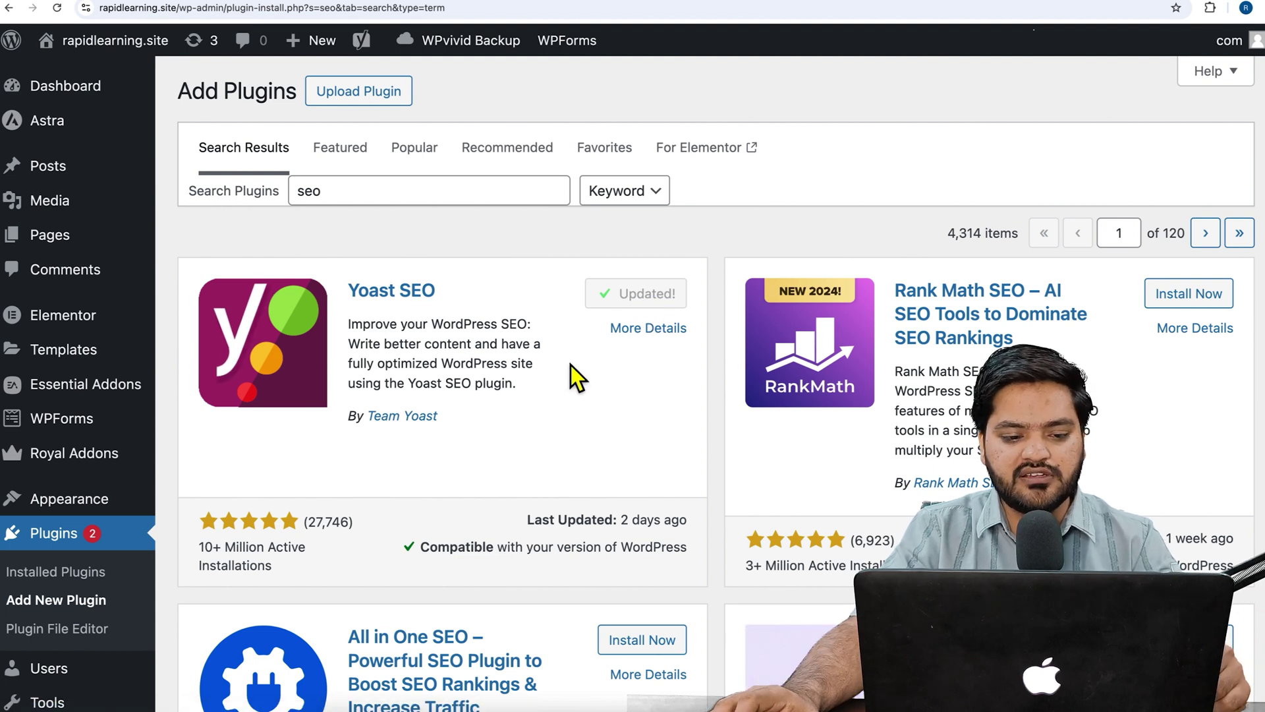
# Open the Yoast SEO Tools page and dismiss the Yoast AI upsell popup
pyautogui.scroll(-5, 107, 410)
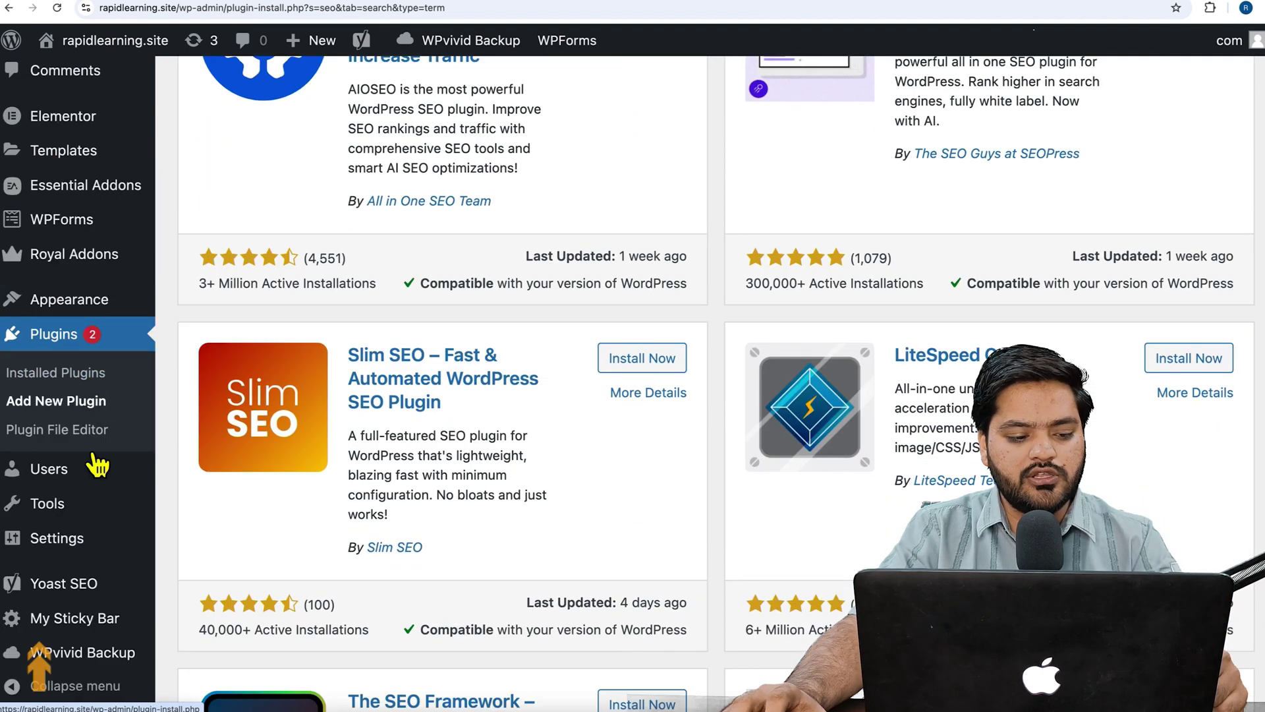
pyautogui.moveTo(77, 600)
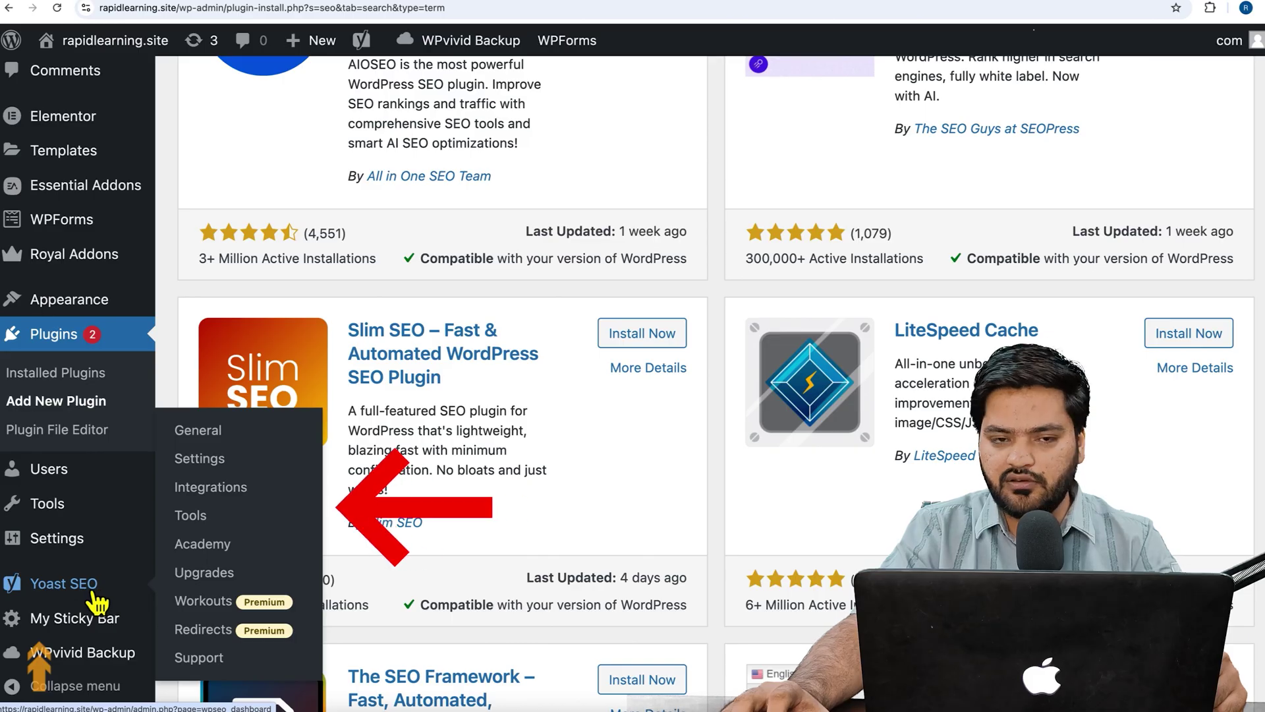
pyautogui.click(212, 528)
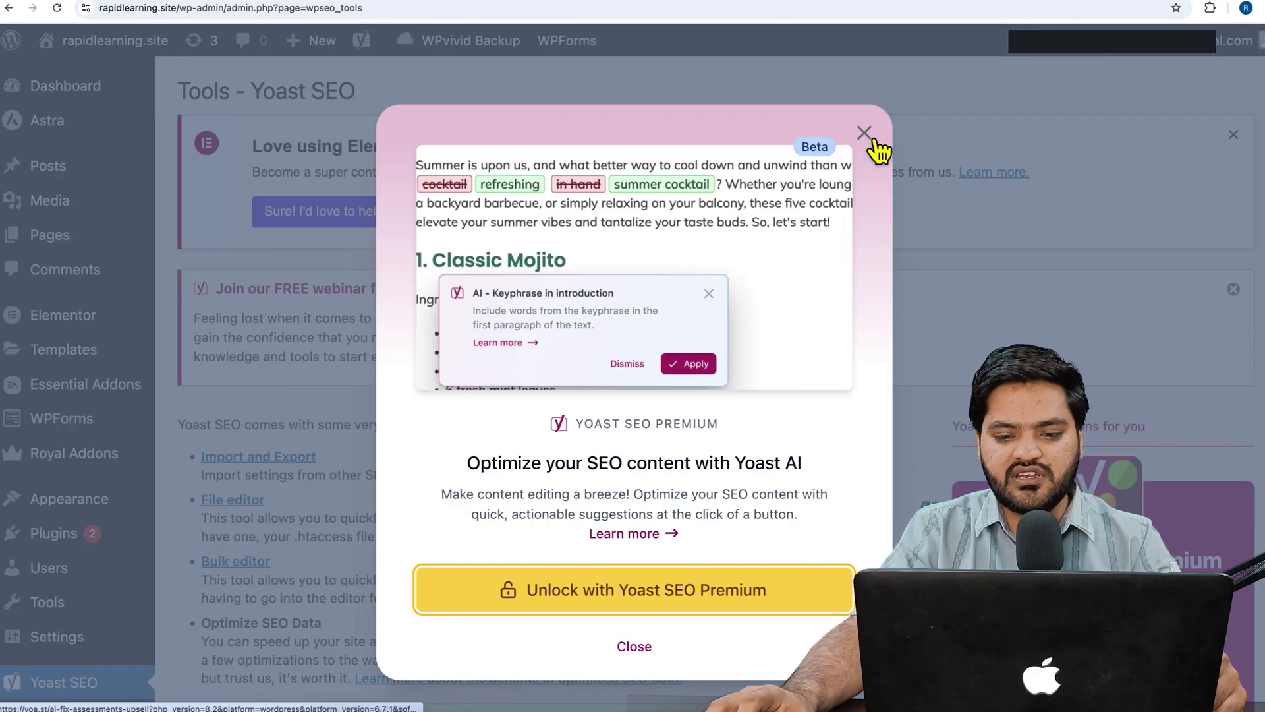
pyautogui.click(864, 134)
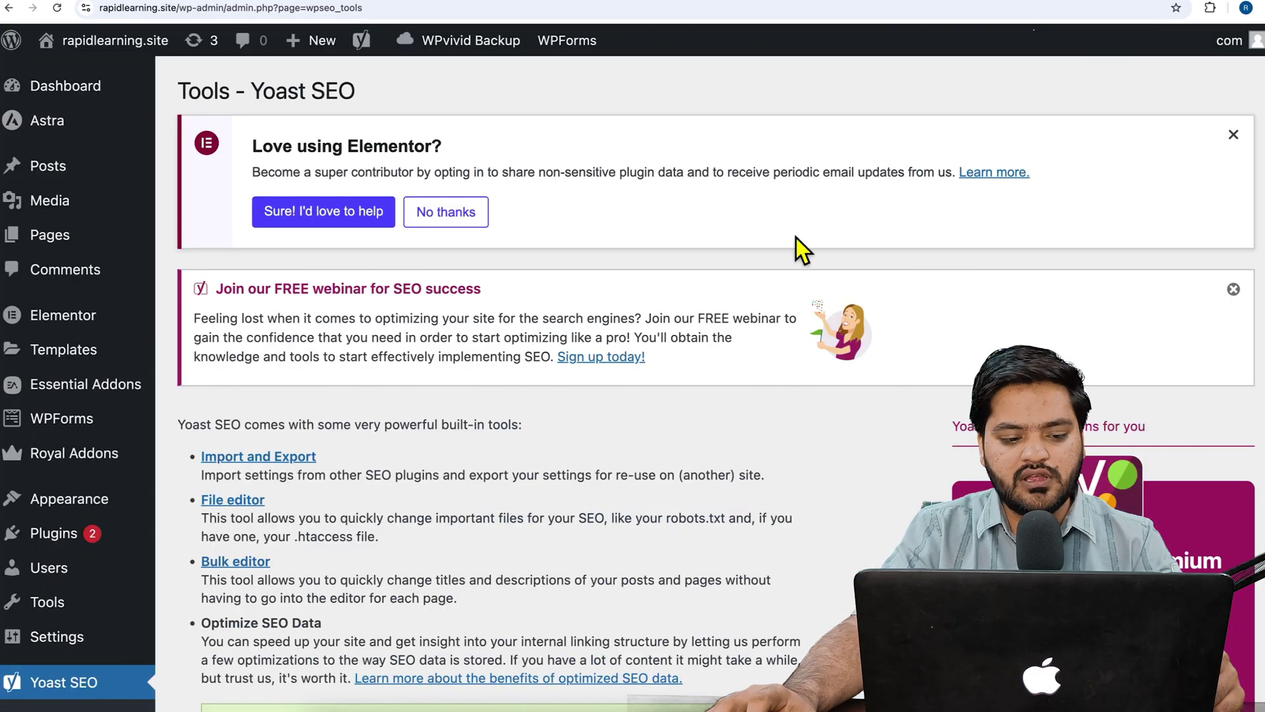
# Highlight the File editor description and robots.txt heading, then create the robots.txt file
pyautogui.scroll(-1, 425, 412)
pyautogui.scroll(-3, 422, 402)
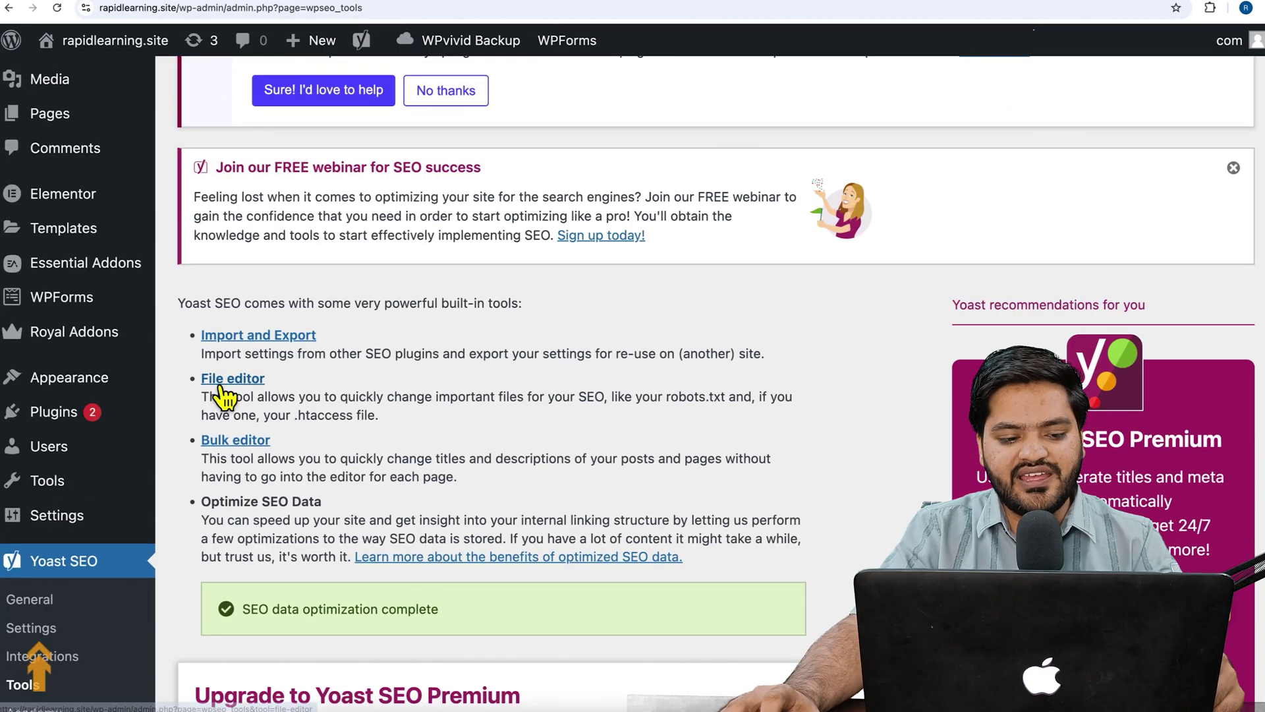
pyautogui.moveTo(204, 398); pyautogui.dragTo(701, 407)
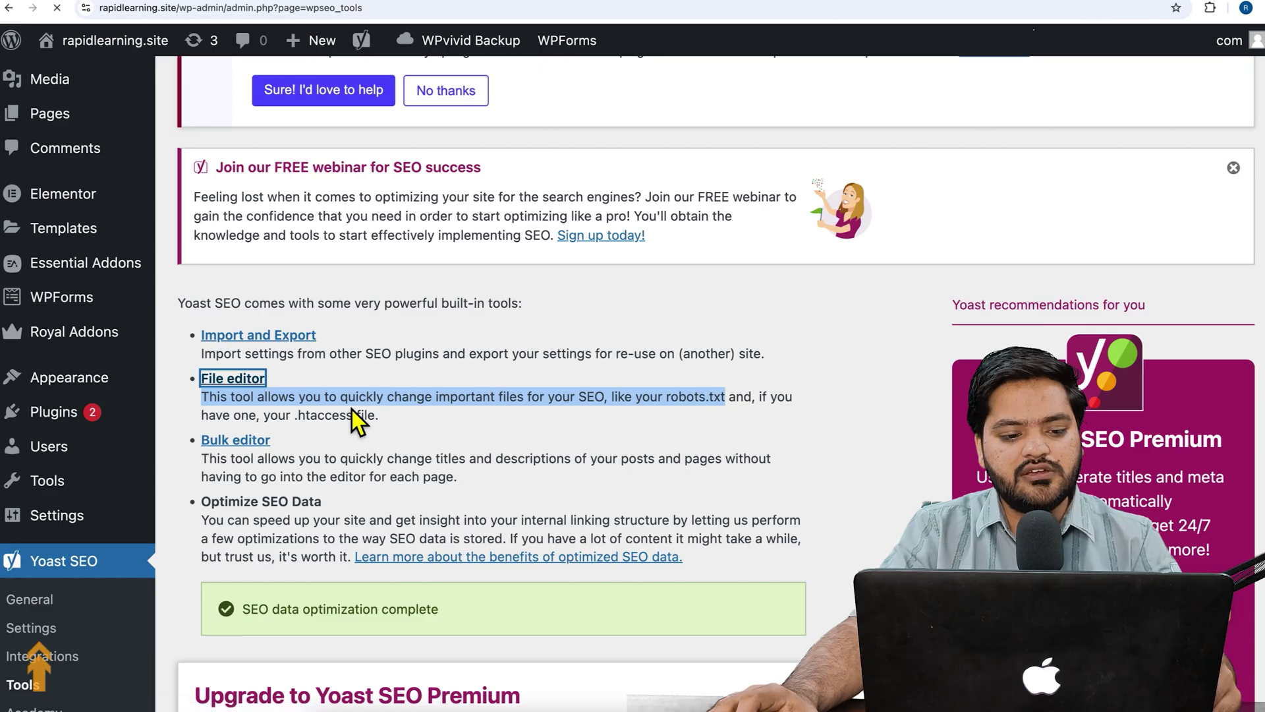
pyautogui.scroll(-5, 352, 410)
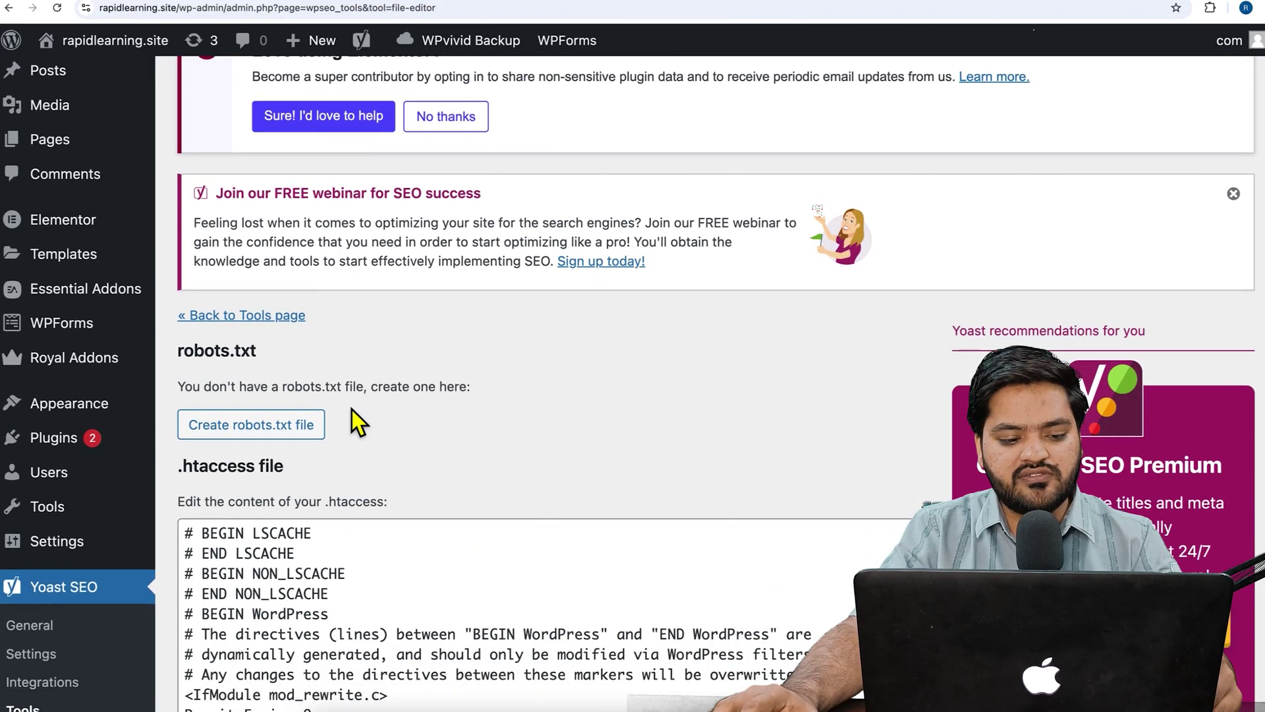
pyautogui.scroll(3, 356, 410)
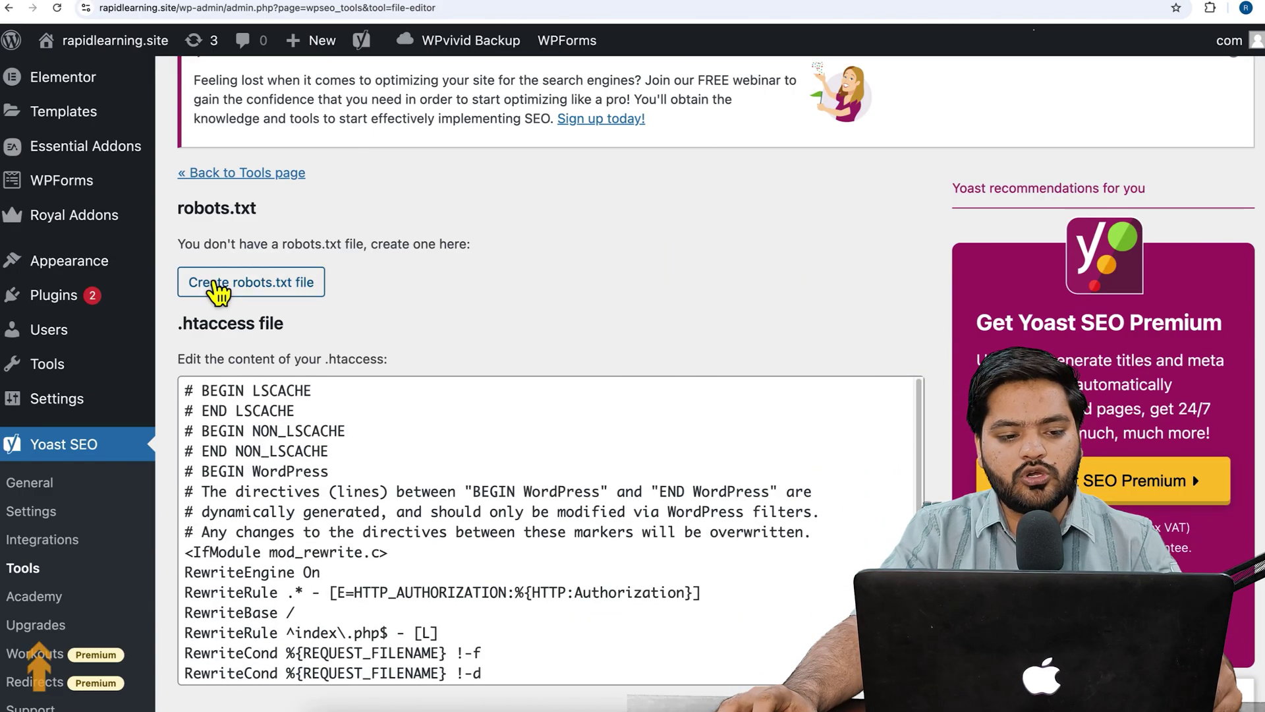
pyautogui.moveTo(206, 228); pyautogui.dragTo(290, 225)
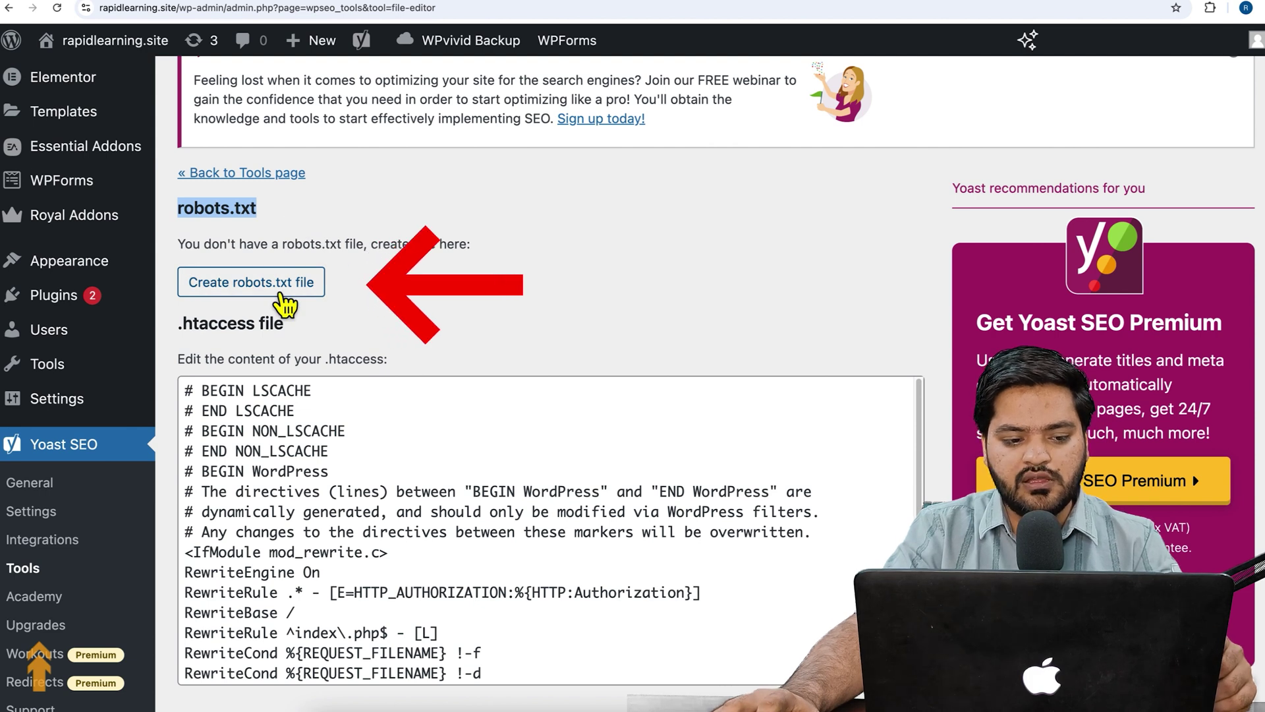
pyautogui.click(283, 300)
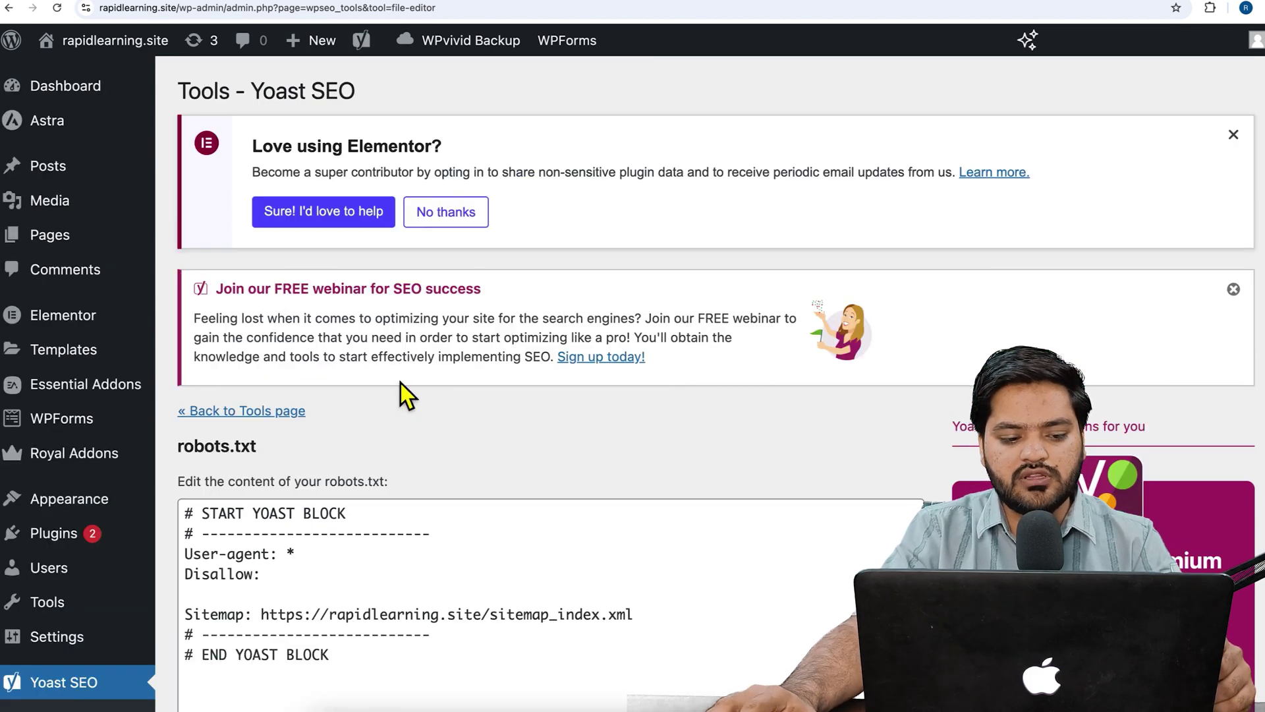
# Delete the opening and closing Yoast block comment lines and the leftover empty first line
pyautogui.scroll(-2, 400, 394)
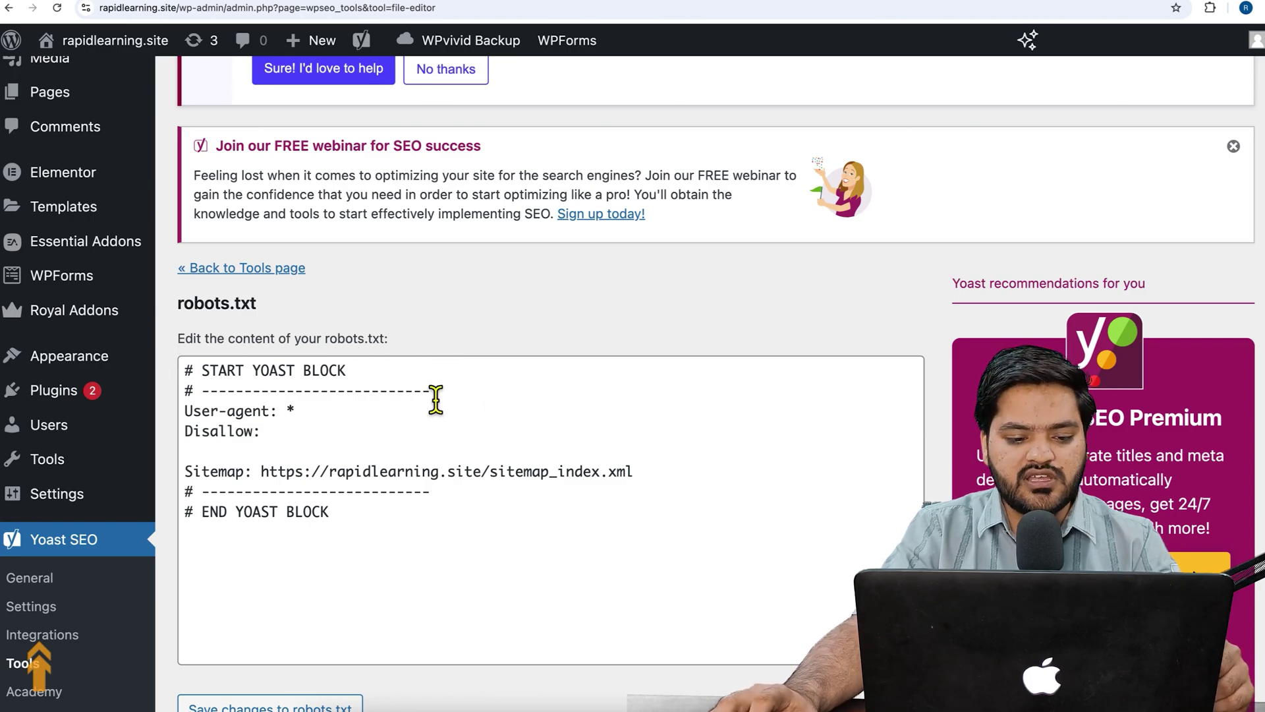
pyautogui.moveTo(436, 399); pyautogui.dragTo(185, 381)
pyautogui.press('BackSpace')
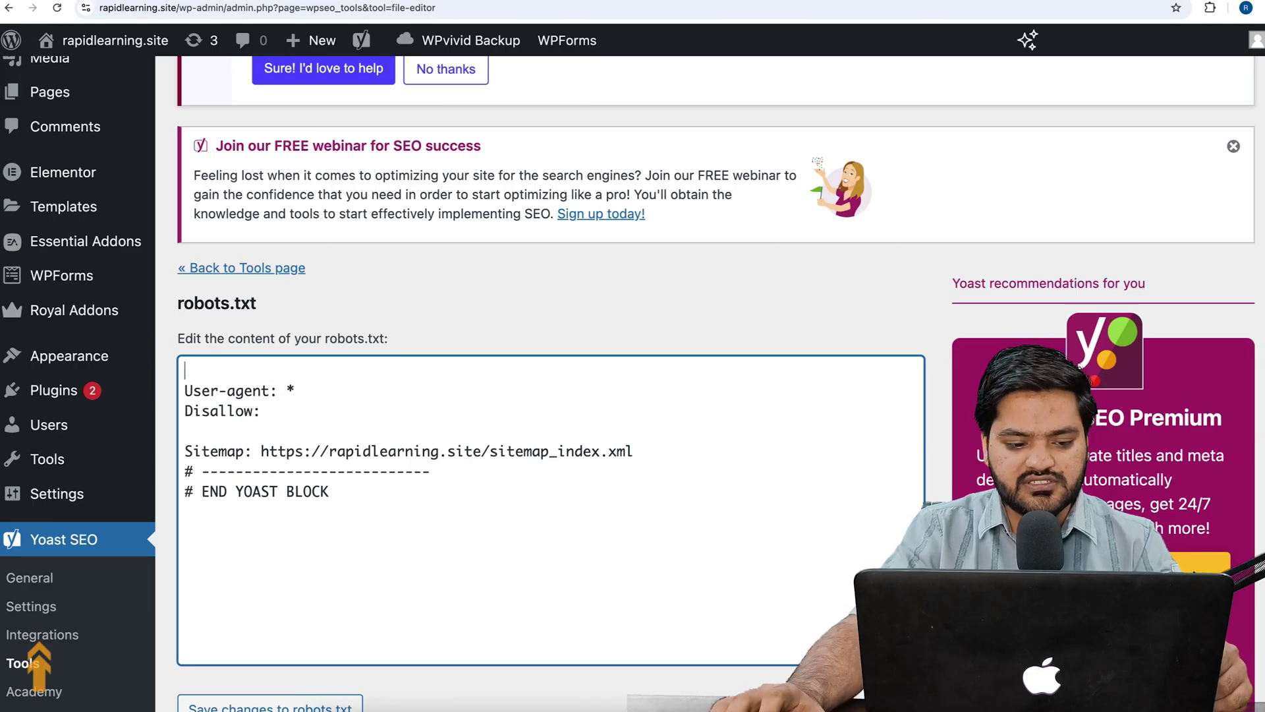
pyautogui.moveTo(186, 470); pyautogui.dragTo(376, 513)
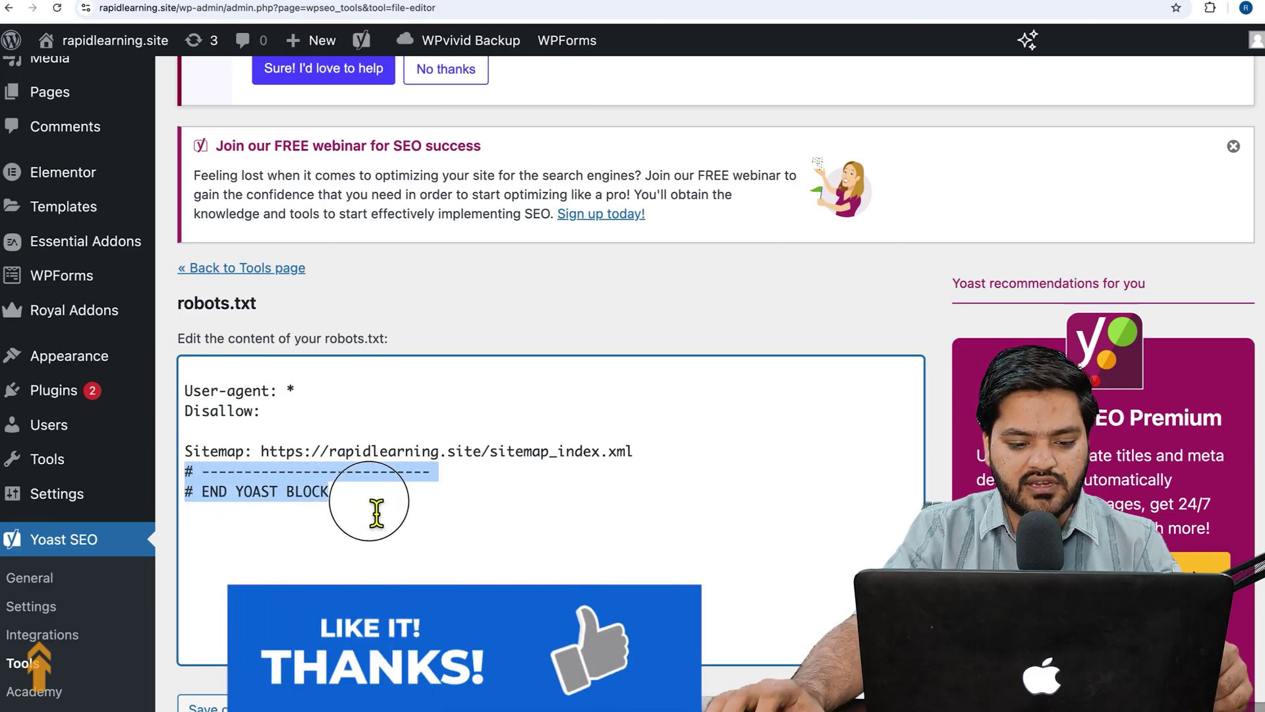
pyautogui.press('BackSpace')
pyautogui.click(186, 390)
pyautogui.press('BackSpace')
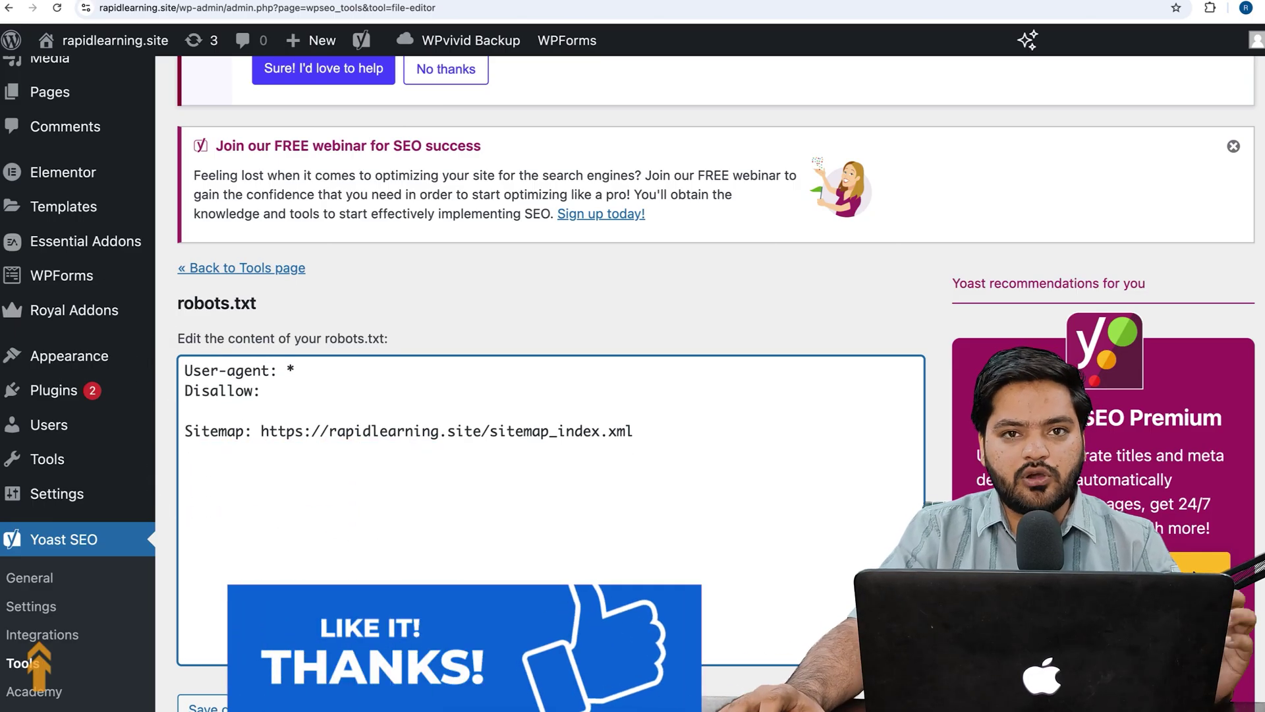
# Paste Disallow: /wp-admin/ and Allow: /wp-admin/admin-ajax.php rules, then highlight the rules and User-agent line
pyautogui.click(344, 395)
pyautogui.write('/wp-admin/ Allow: /wp-admin/admin-ajax.php')
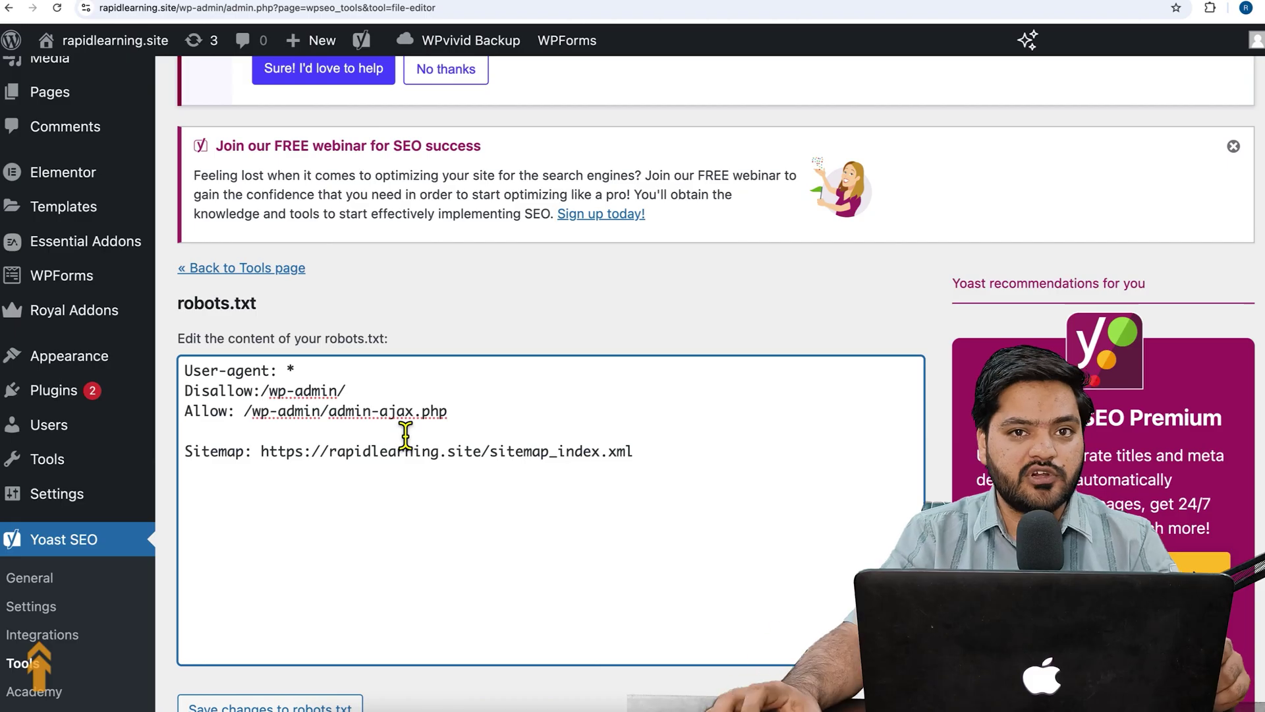
pyautogui.moveTo(461, 422); pyautogui.dragTo(186, 389)
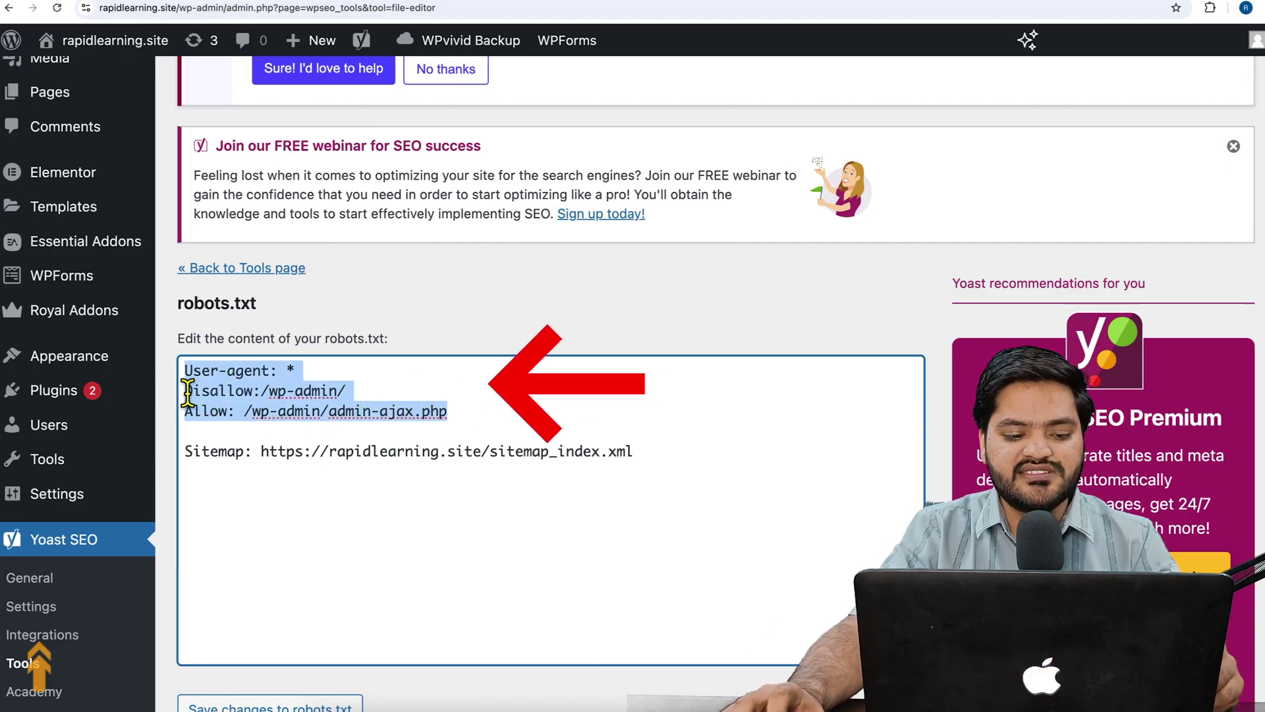
pyautogui.tripleClick(328, 376)
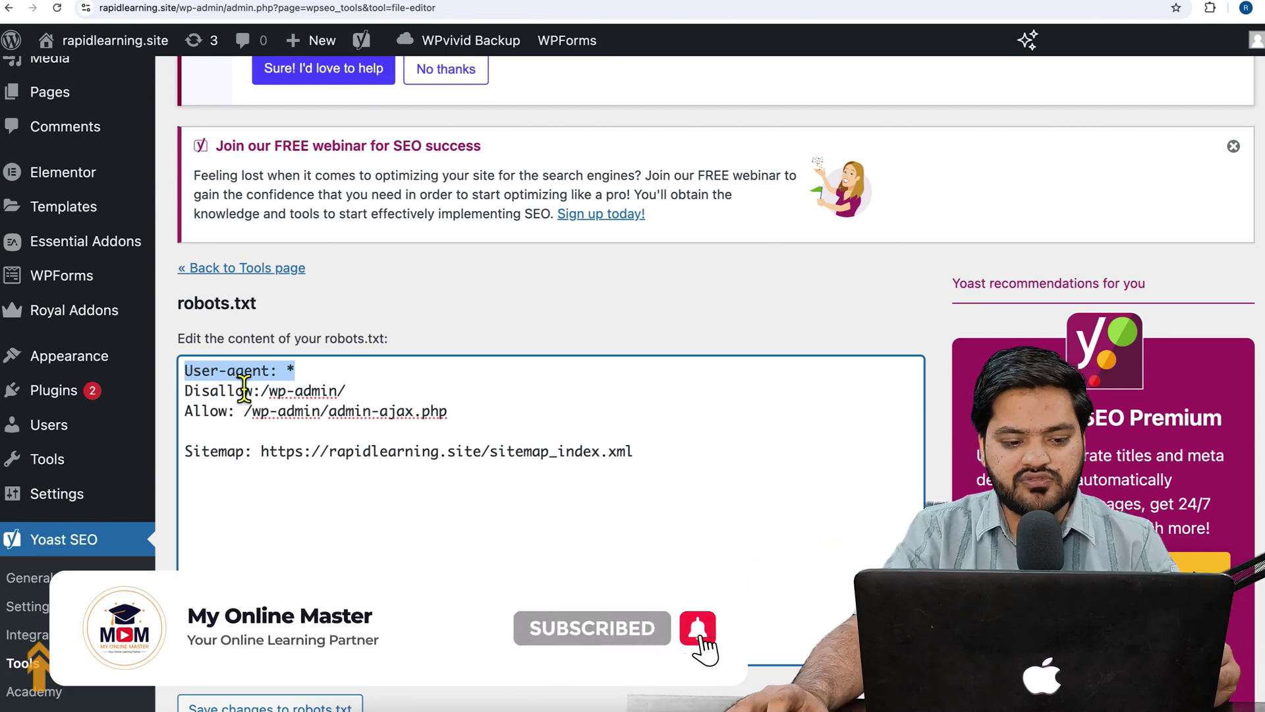
pyautogui.moveTo(186, 392); pyautogui.dragTo(404, 394)
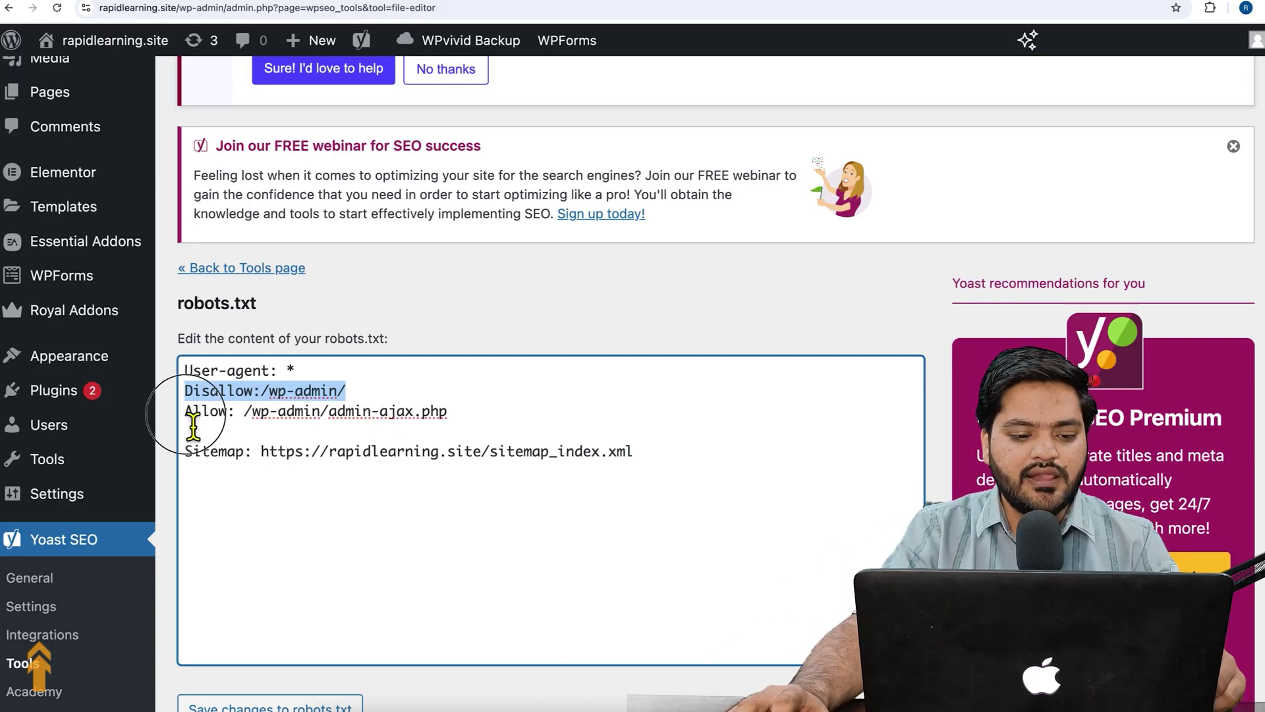
pyautogui.moveTo(186, 413); pyautogui.dragTo(483, 429)
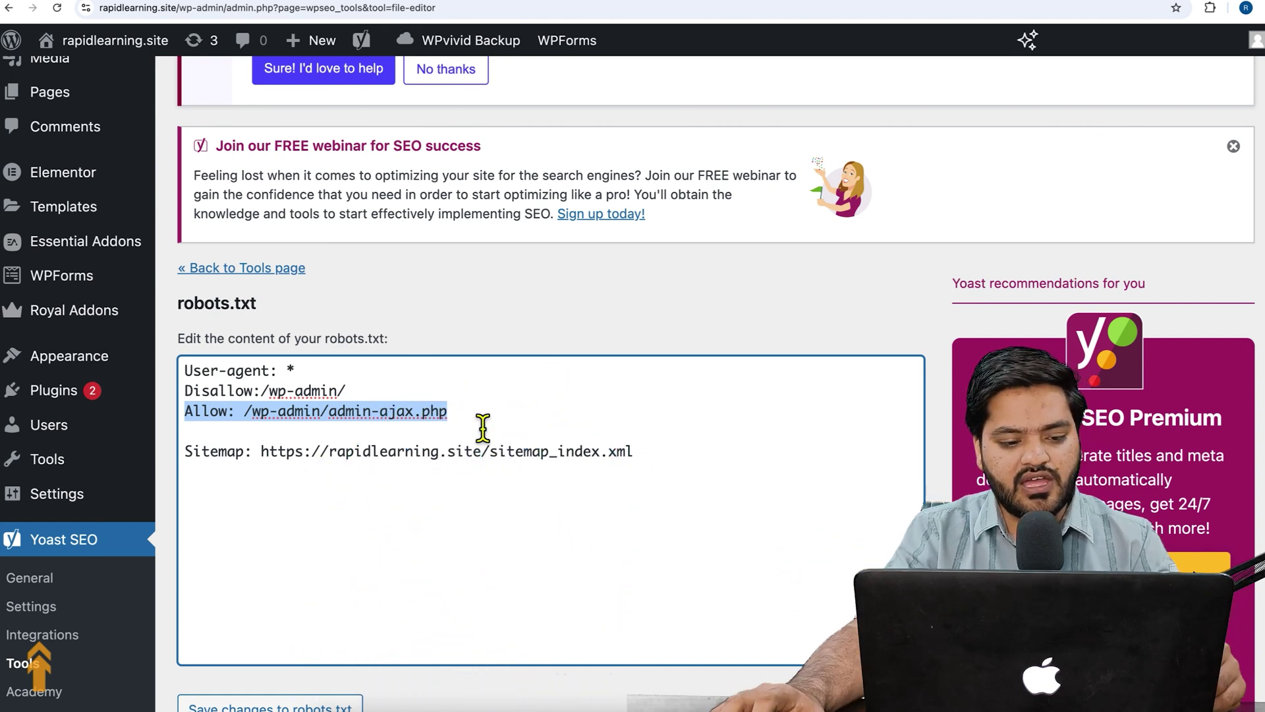
pyautogui.click(484, 428)
pyautogui.moveTo(481, 422); pyautogui.dragTo(186, 412)
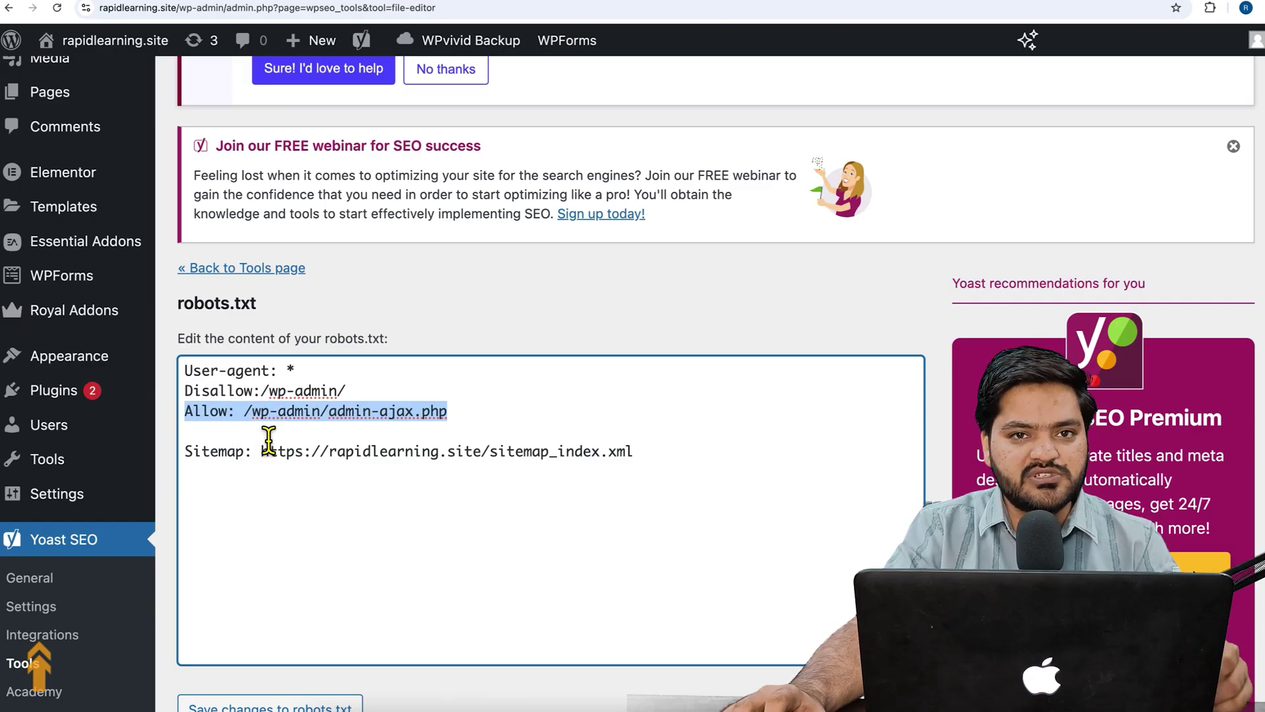
pyautogui.click(340, 416)
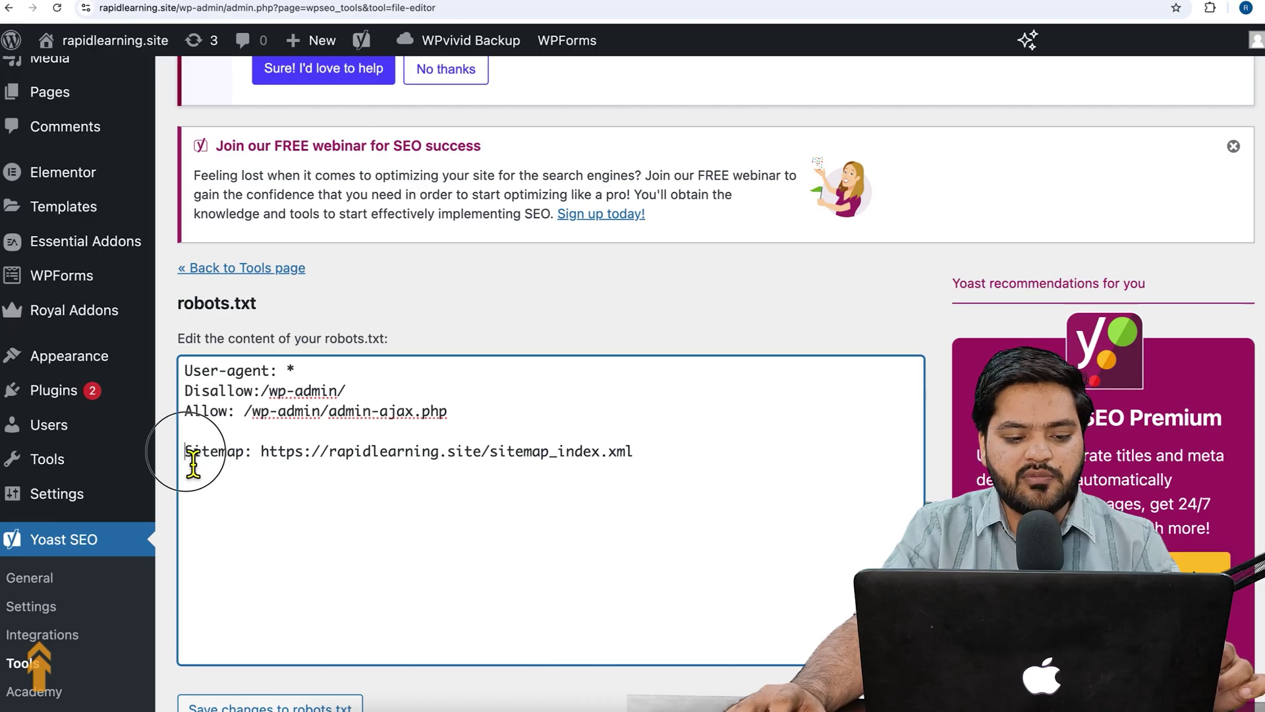
# Highlight the sitemap_index.xml Sitemap line, then save the changes to robots.txt
pyautogui.moveTo(191, 461); pyautogui.dragTo(650, 463)
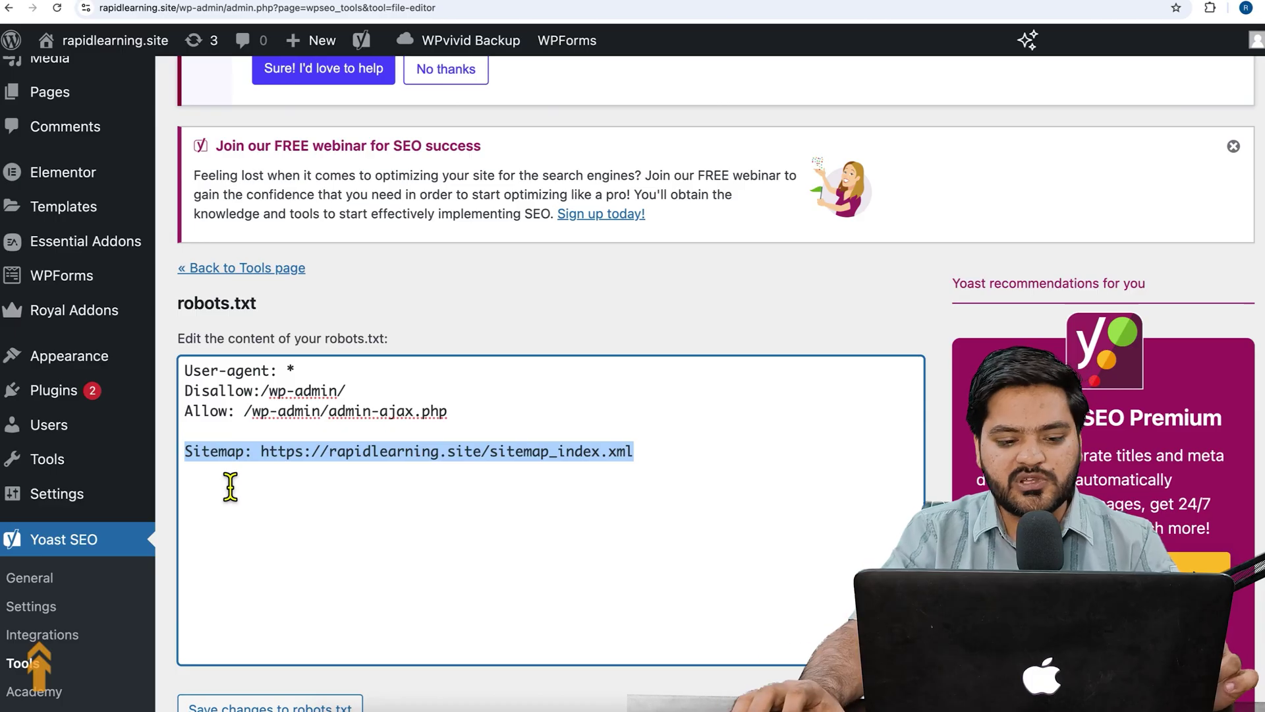
pyautogui.scroll(-10, 296, 498)
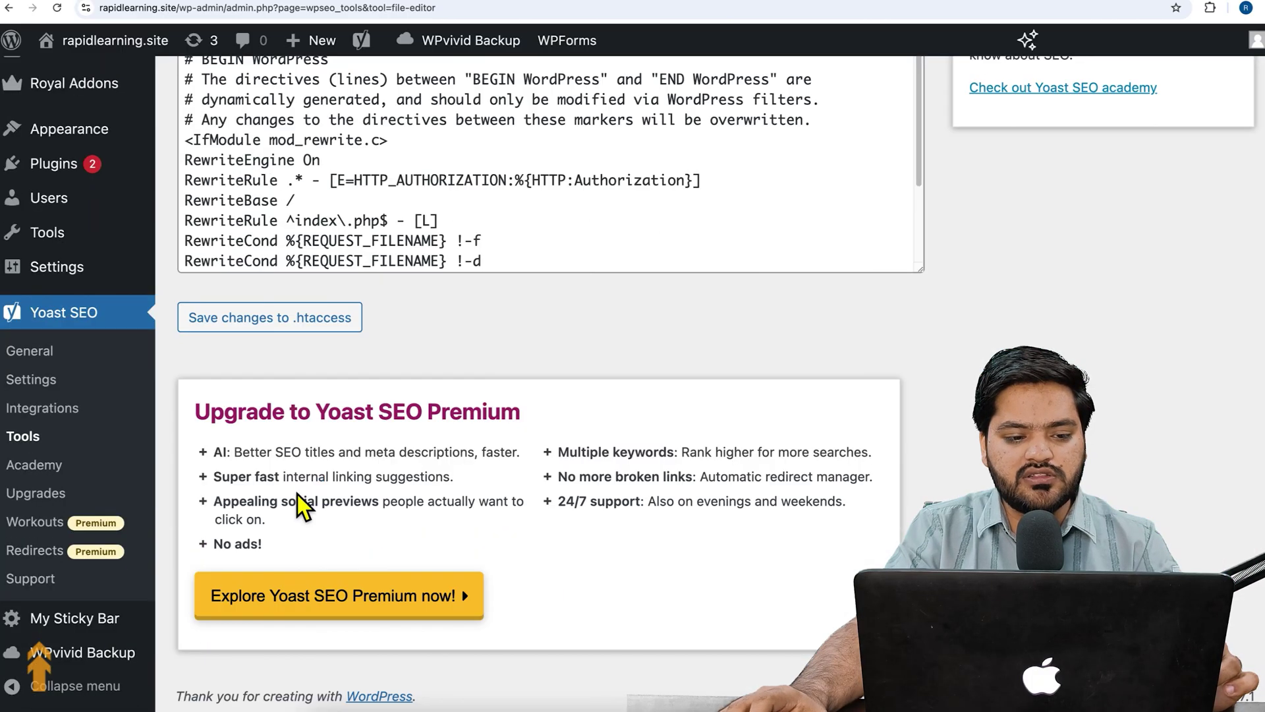
pyautogui.scroll(4, 298, 494)
pyautogui.scroll(1, 298, 494)
pyautogui.click(269, 196)
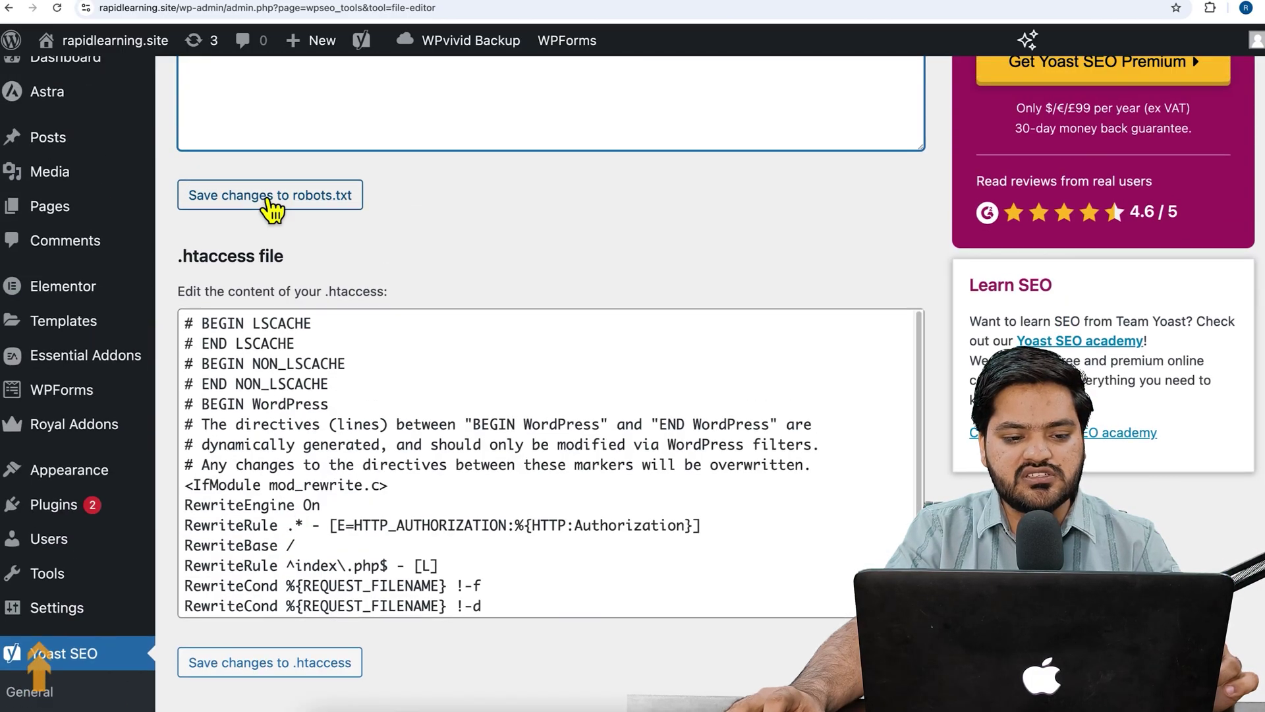